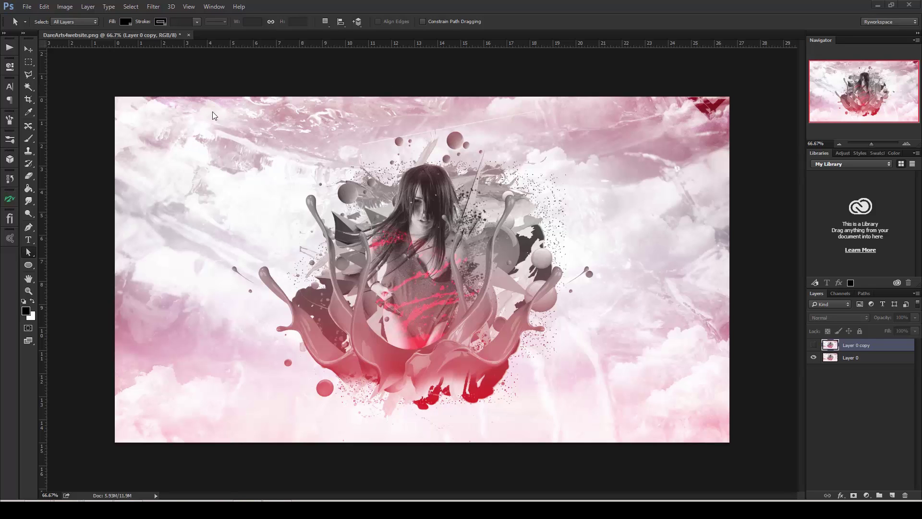
Check the Filter menu without applying anything, then select Layer 0 copy and toggle its visibility
click(140, 5)
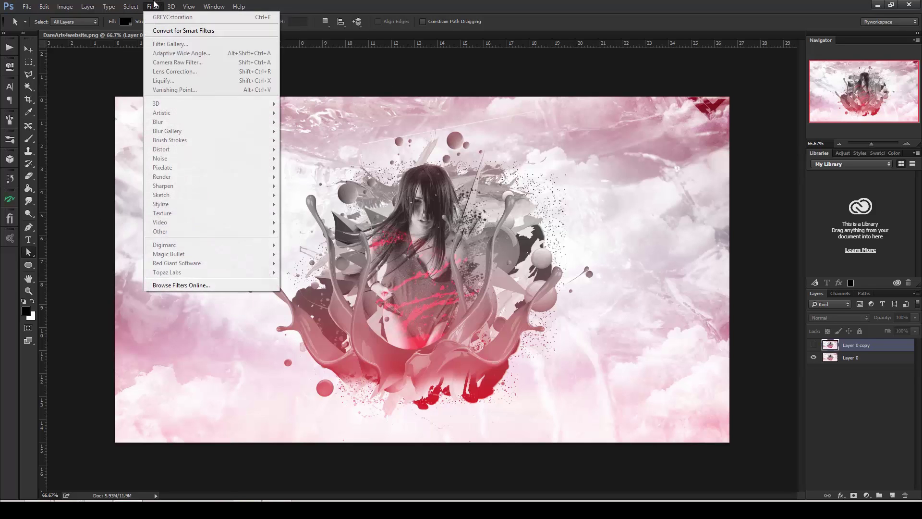
mouse_move(153, 7)
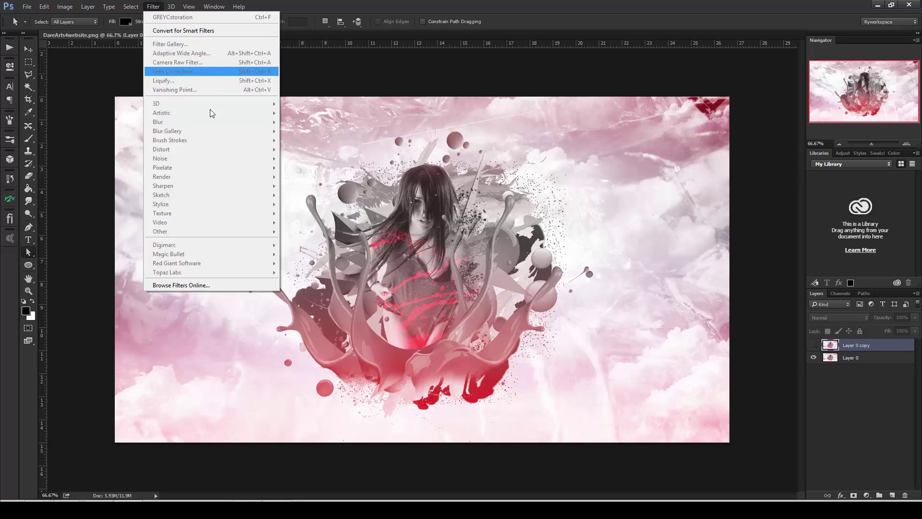
click(406, 192)
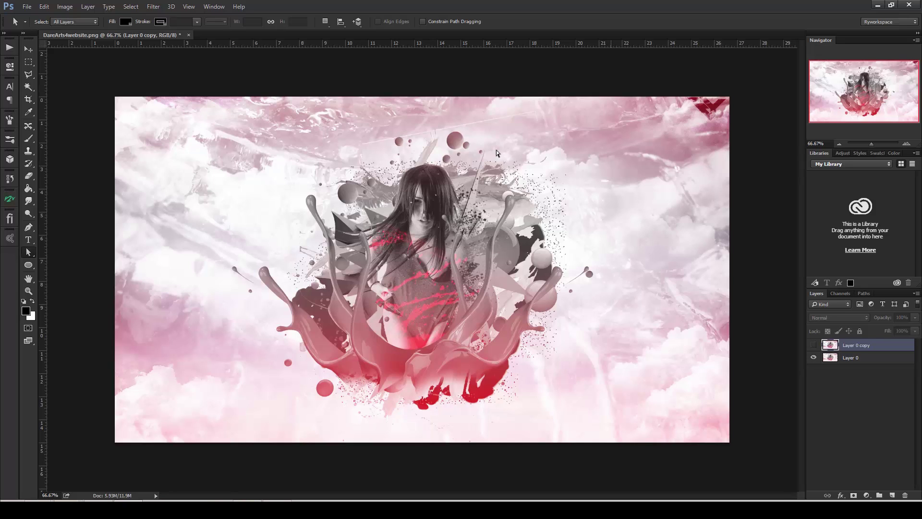
click(539, 183)
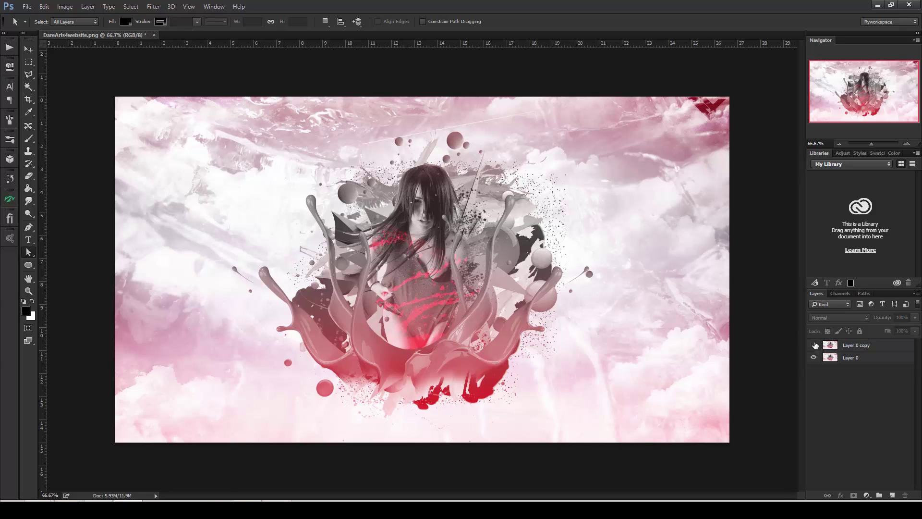
click(832, 347)
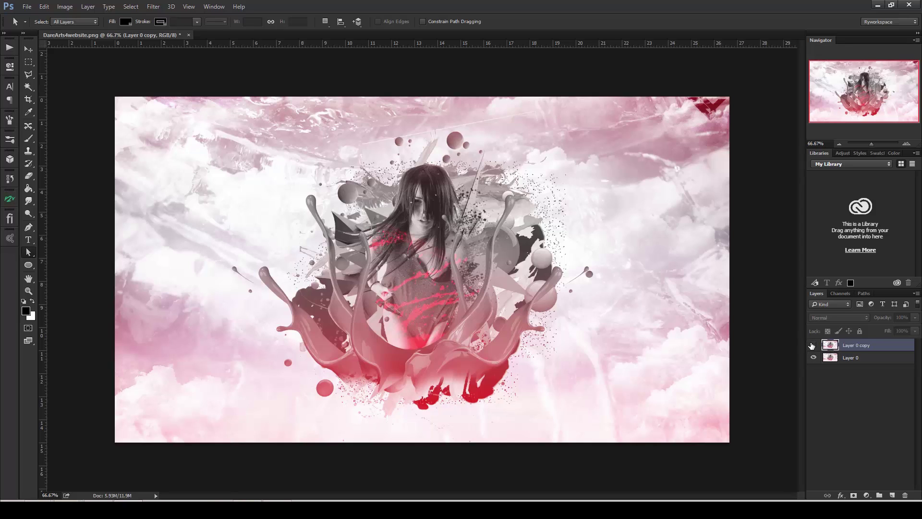
click(812, 346)
click(814, 345)
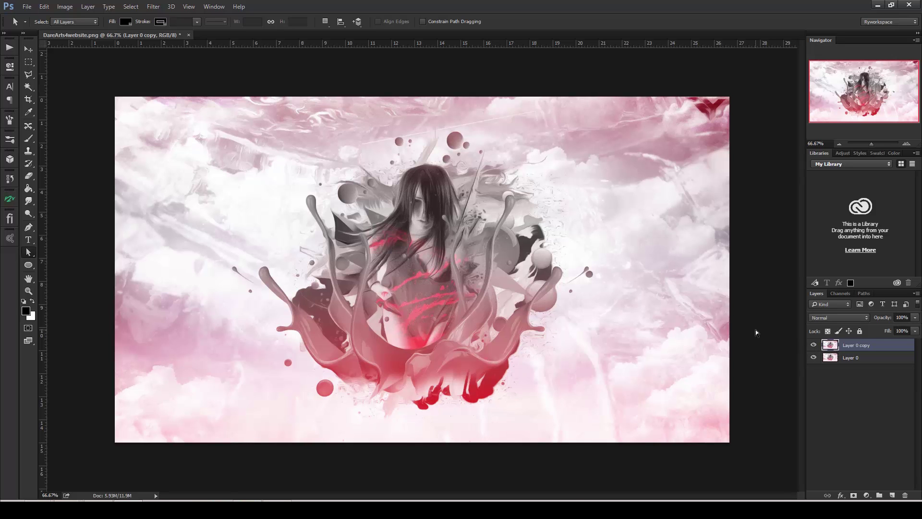
Zoom into the painterly detail and toggle Layer 0 copy on and off against the original
key(ctrl+plus)
scroll(535, 304, left, 1)
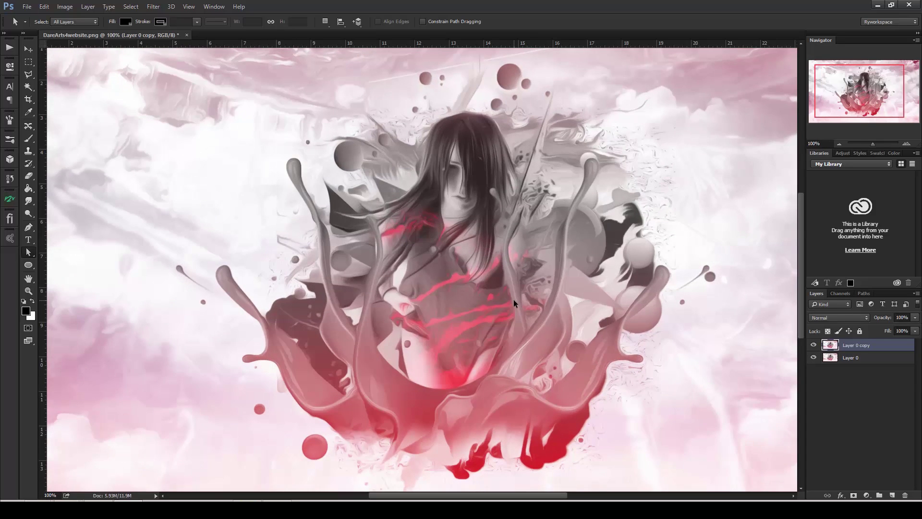
key(ctrl+minus)
key(ctrl+plus)
click(813, 345)
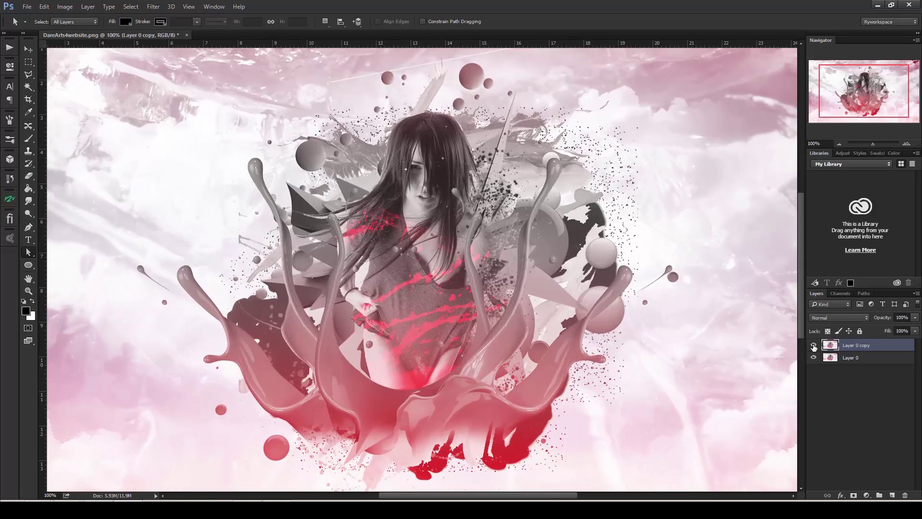
click(814, 345)
click(814, 344)
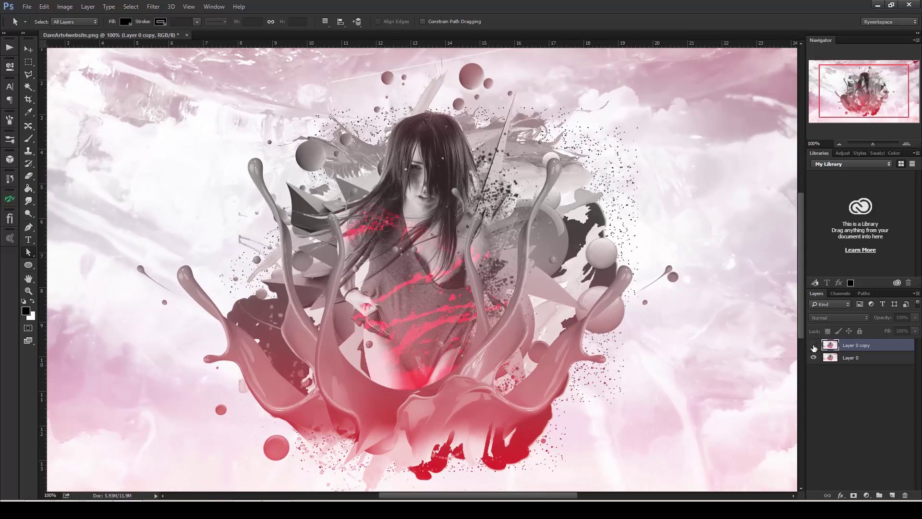
click(814, 345)
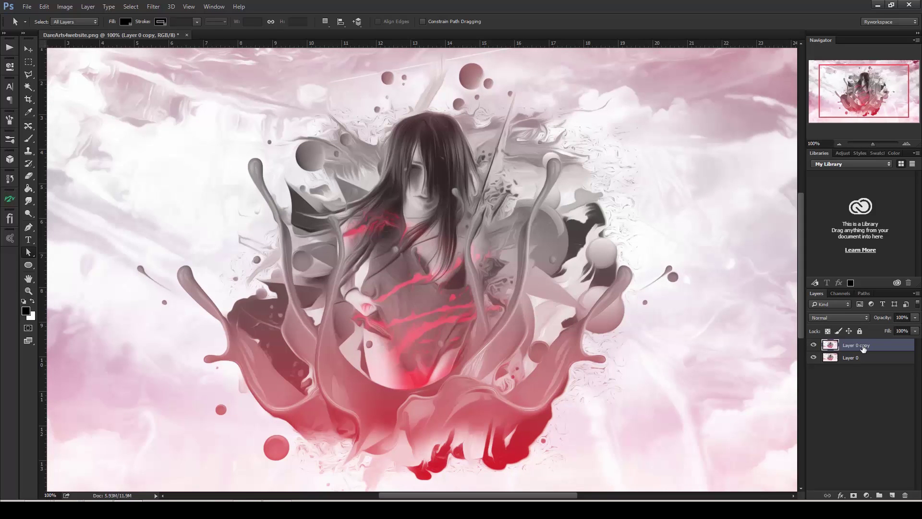
Zoom back out, hide the copy, and merge it down into Layer 0 with Ctrl+E
key(ctrl+minus)
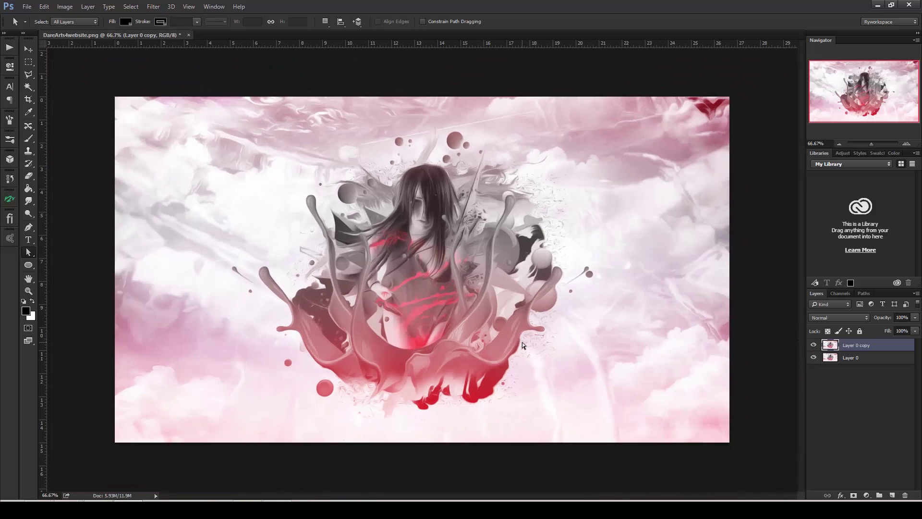
key(ctrl+minus)
key(ctrl+plus)
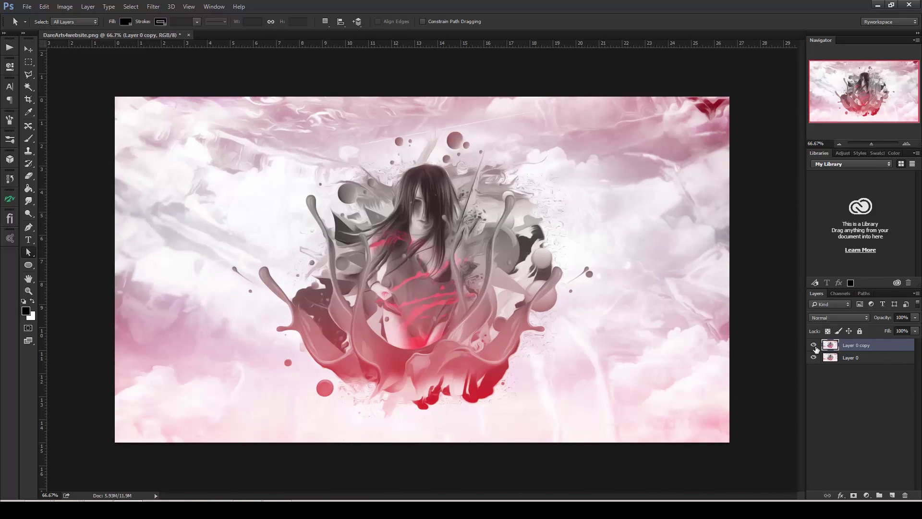
click(812, 345)
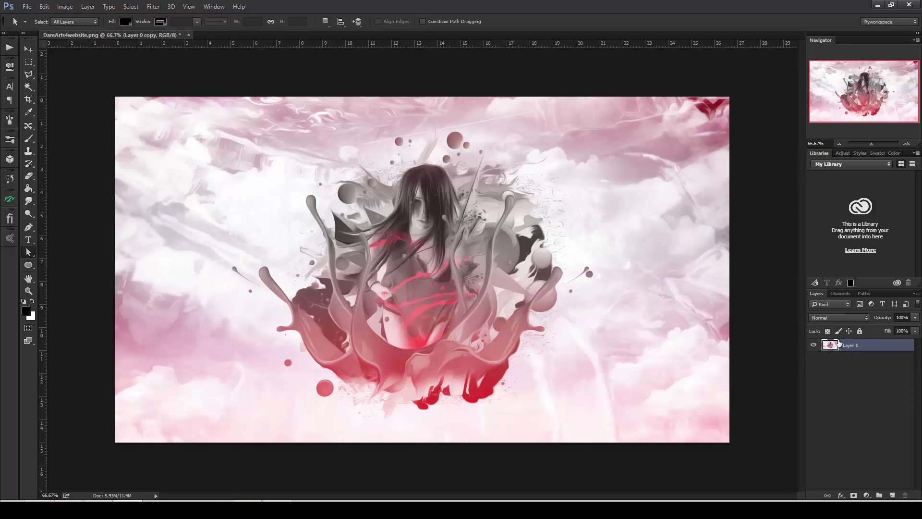
key(ctrl+e)
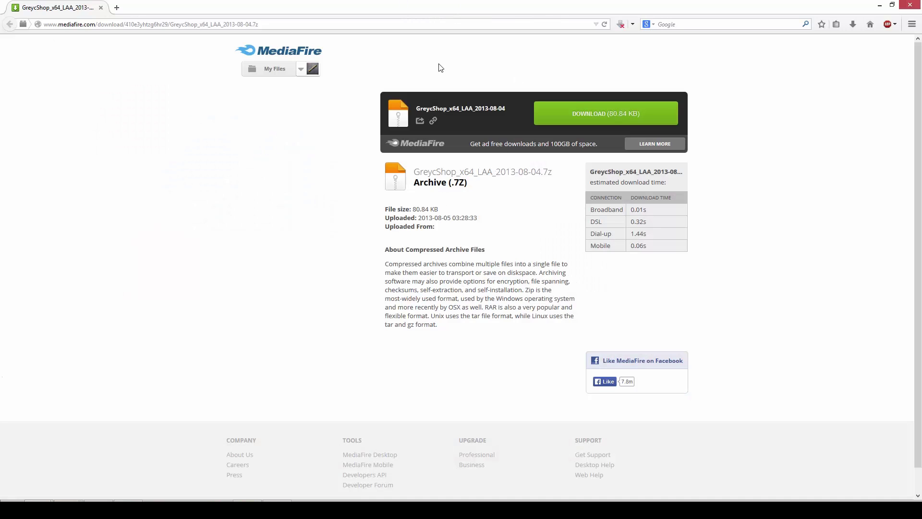
Close the browser showing the MediaFire GreycShop download page
click(919, 8)
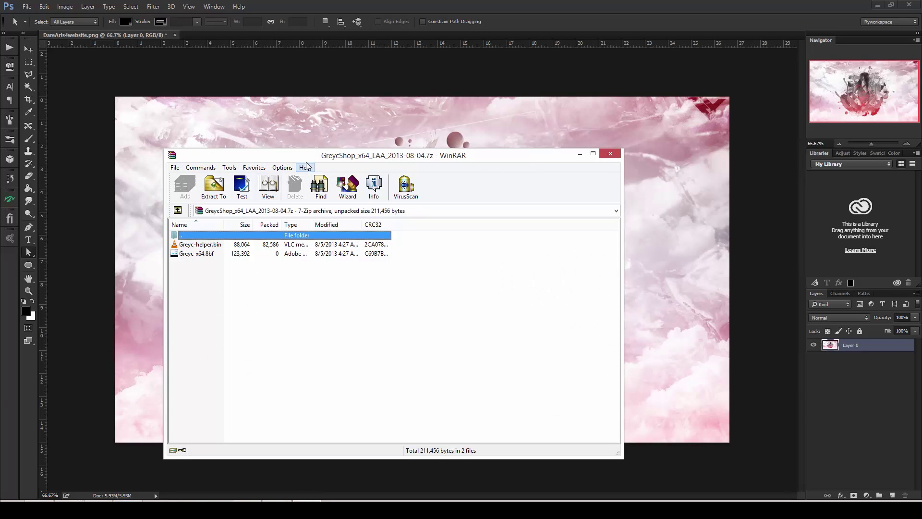
Move the WinRAR archive window aside, hide it, and go up toward Program Files in the file browser
drag(315, 158, 59, 139)
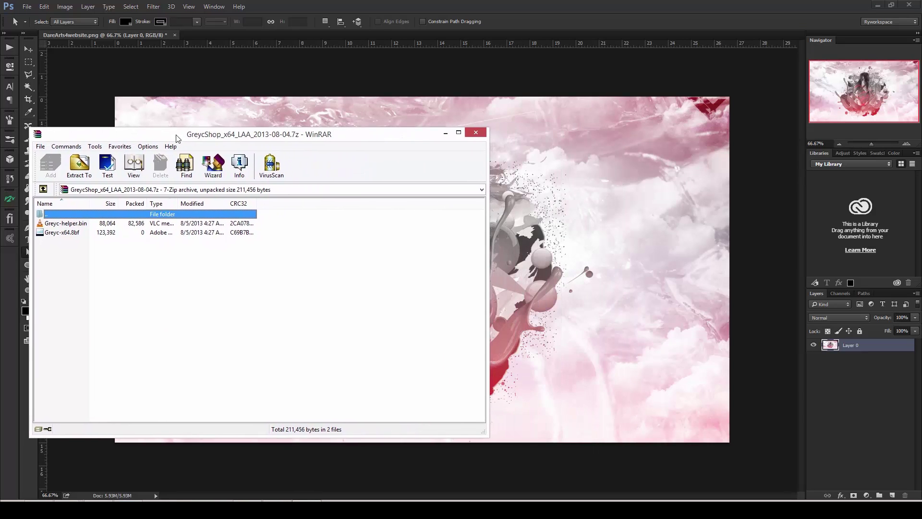
key(Escape)
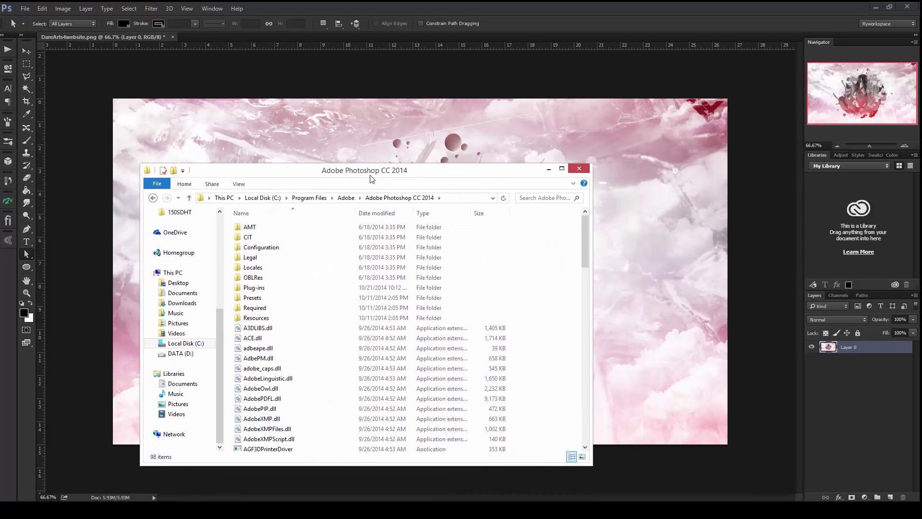
click(309, 198)
Navigate from This PC through C: > Program Files > Adobe > Adobe Photoshop CC 2014 > Plug-ins
click(277, 199)
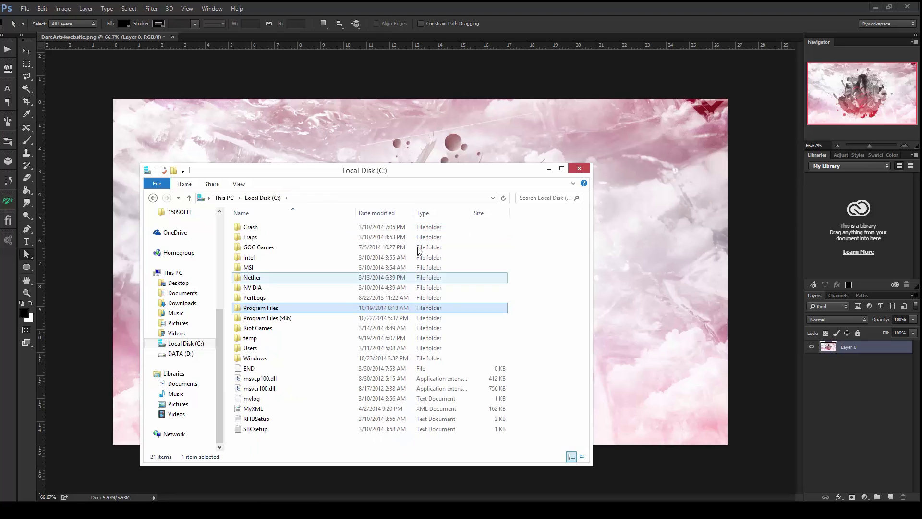
click(224, 198)
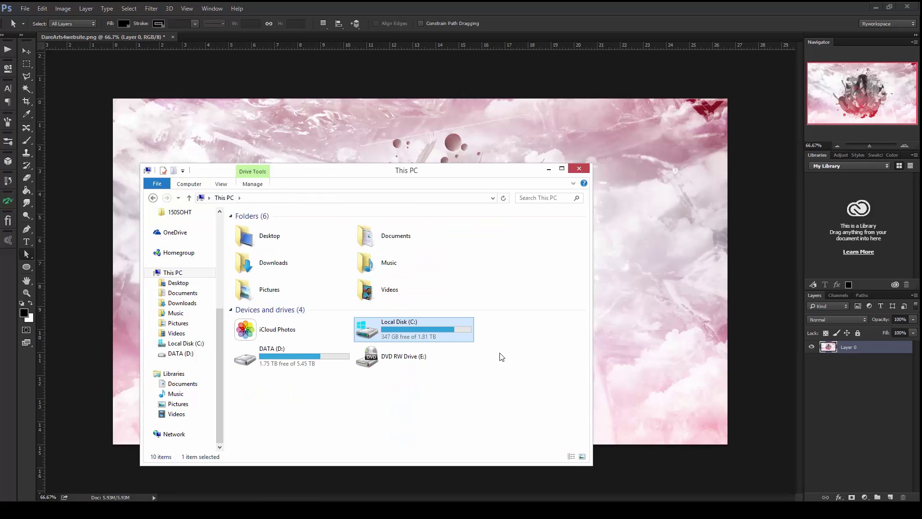
double_click(421, 331)
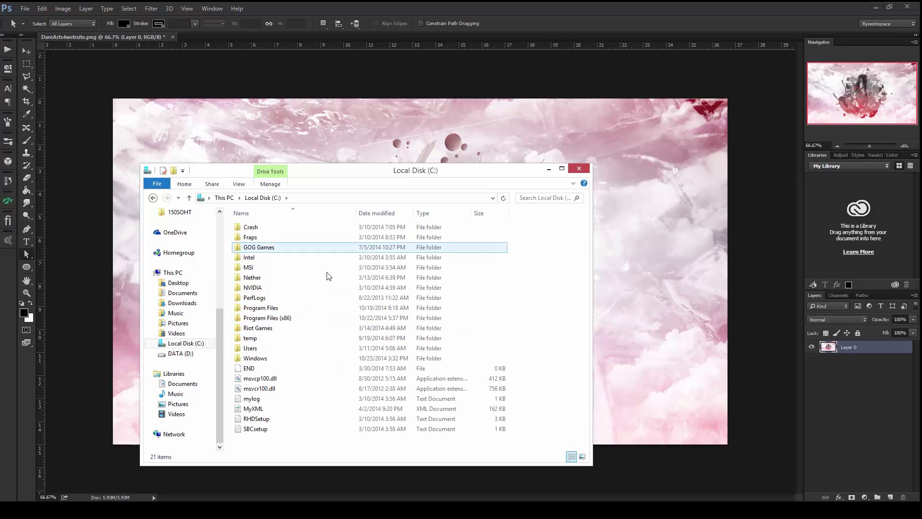
double_click(310, 307)
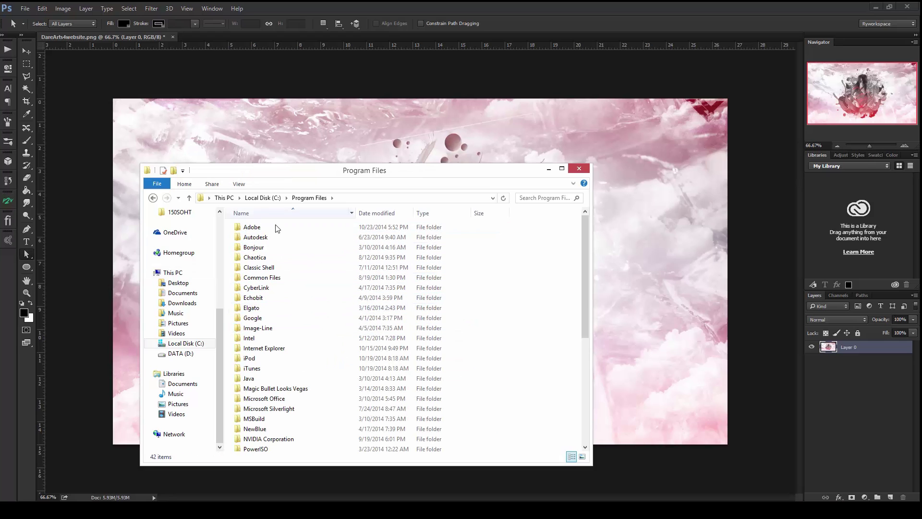
double_click(249, 227)
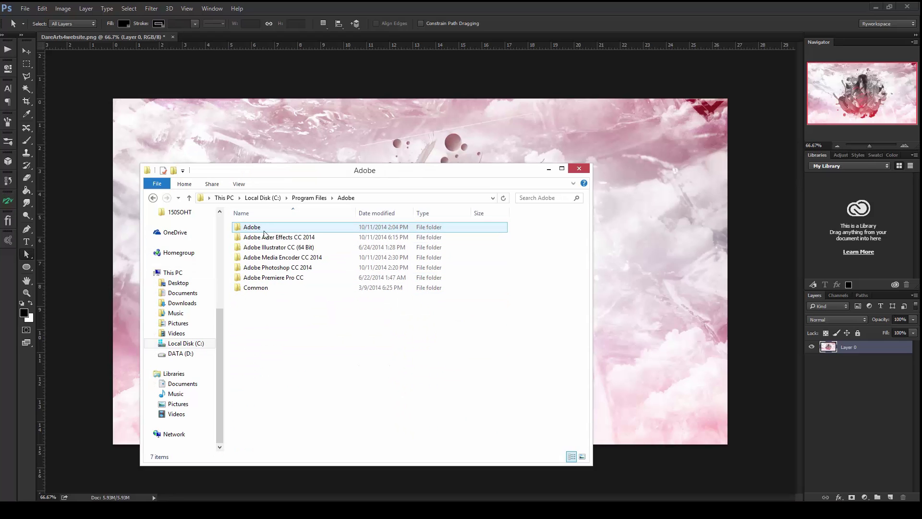
click(303, 268)
double_click(302, 270)
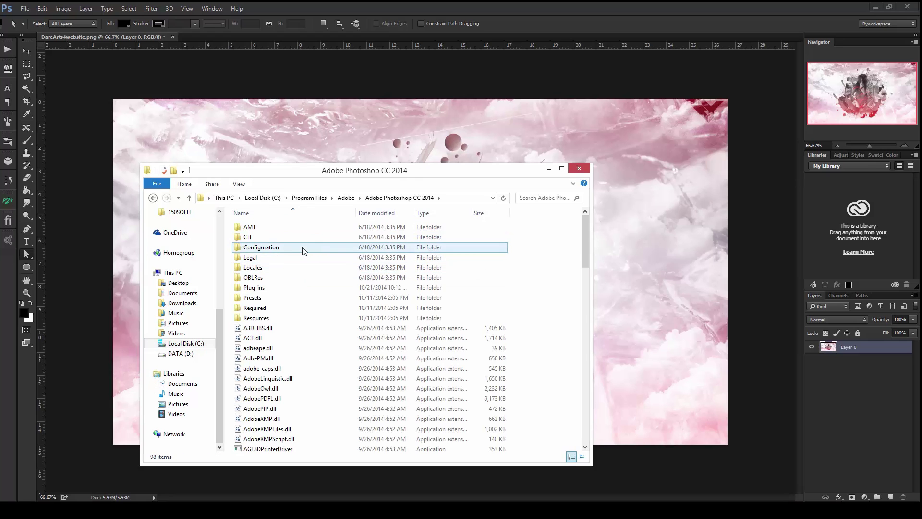
double_click(285, 292)
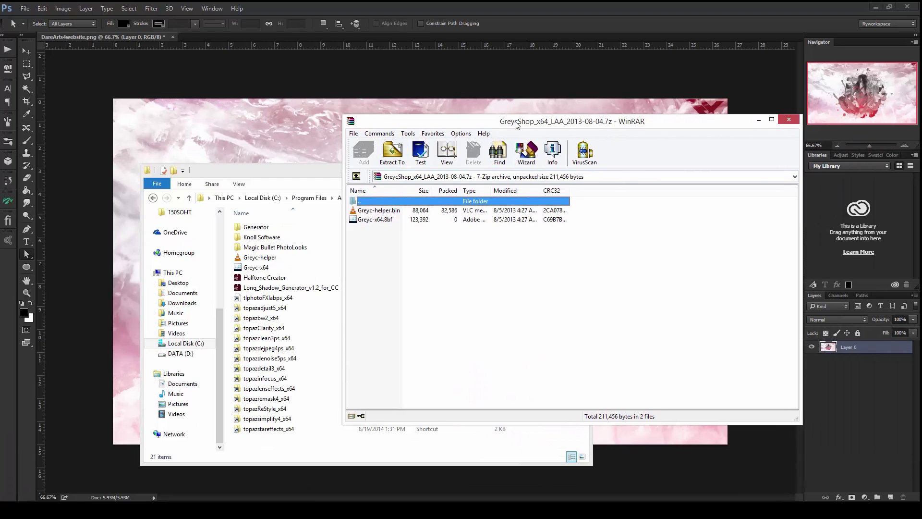
Select both Greyc files in the archive, close WinRAR and the Plug-ins folder, and duplicate the artwork layer
key(ctrl+a)
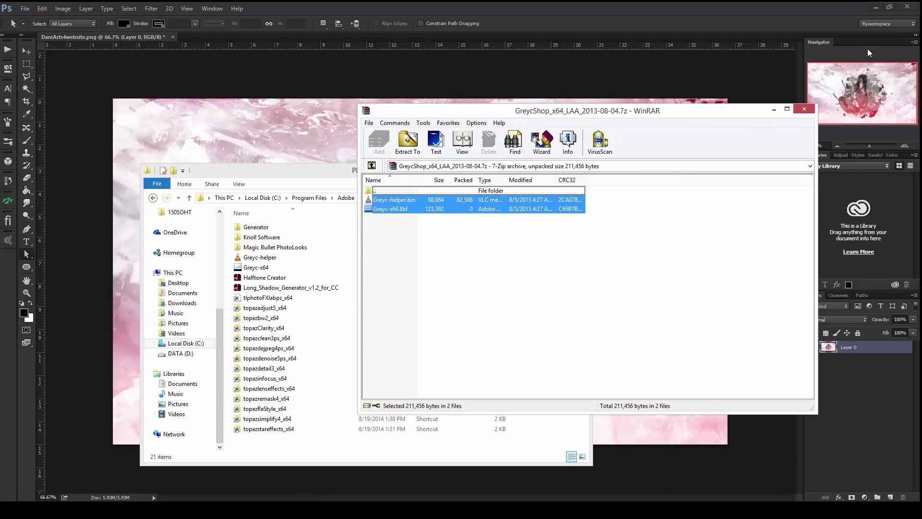
click(805, 108)
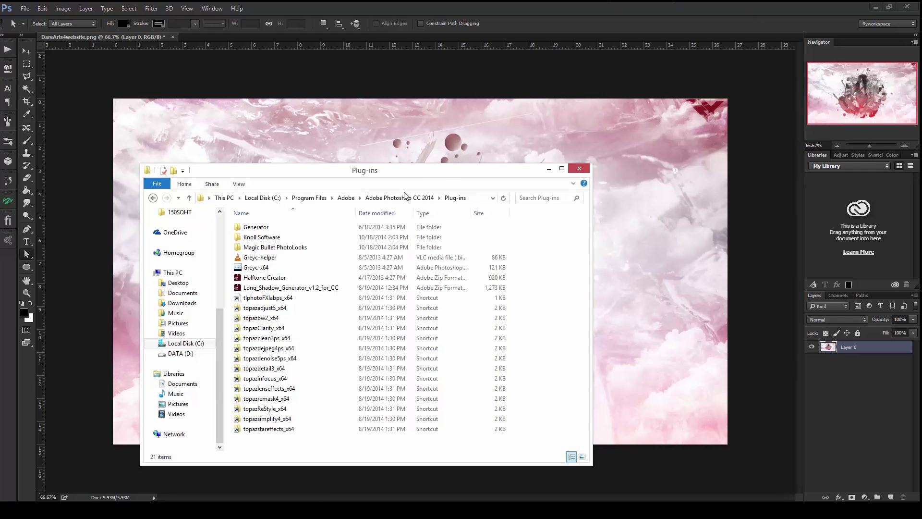
click(579, 169)
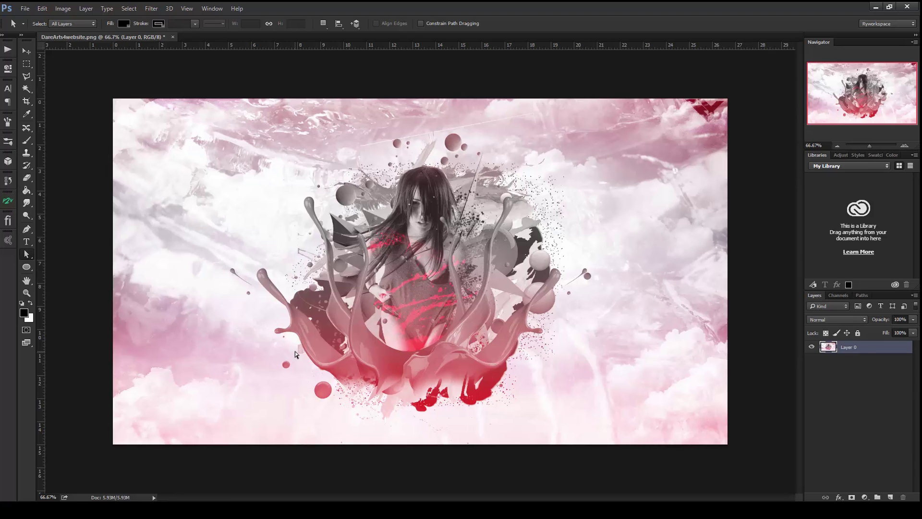
key(ctrl+j)
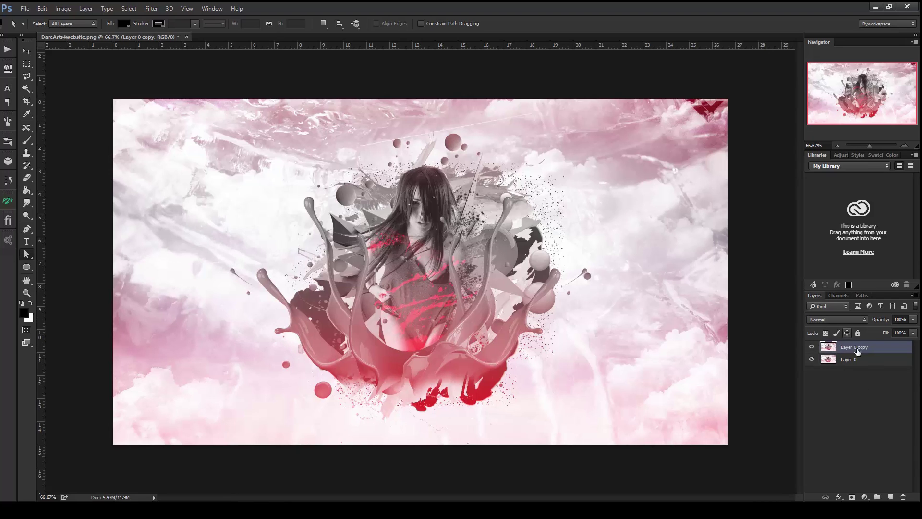
Double-click the Layer 0 copy entry in the Layers panel, then bring up the Filter menu
double_click(876, 346)
click(151, 8)
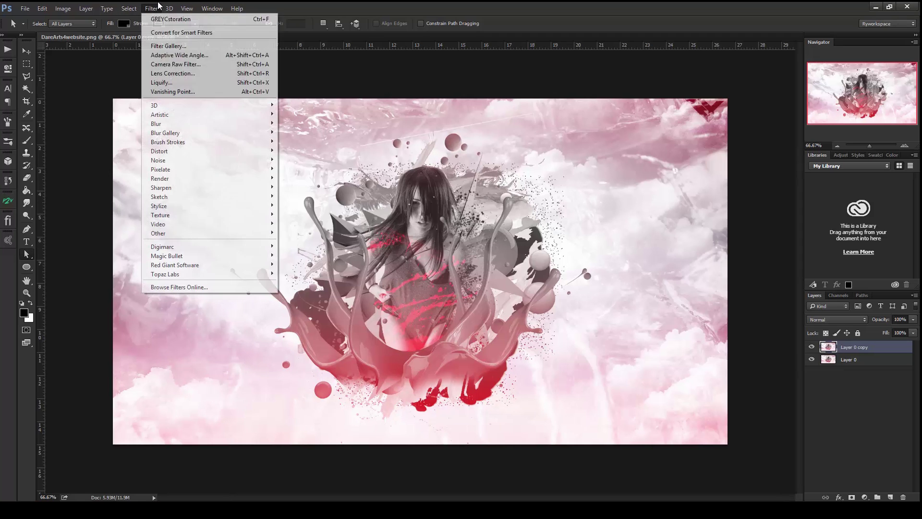
mouse_move(158, 160)
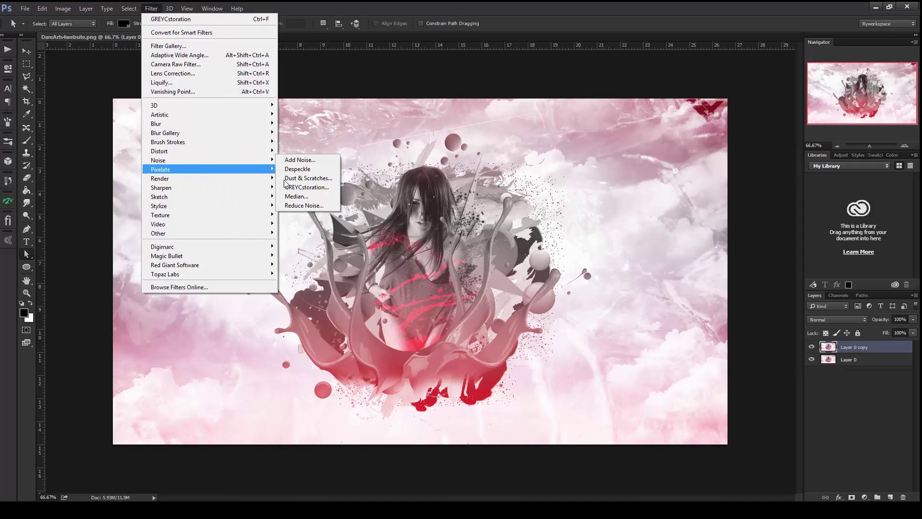
Launch GREYCstoration, pan its preview to the girl's face, and select the Strength and Iterations fields
click(297, 191)
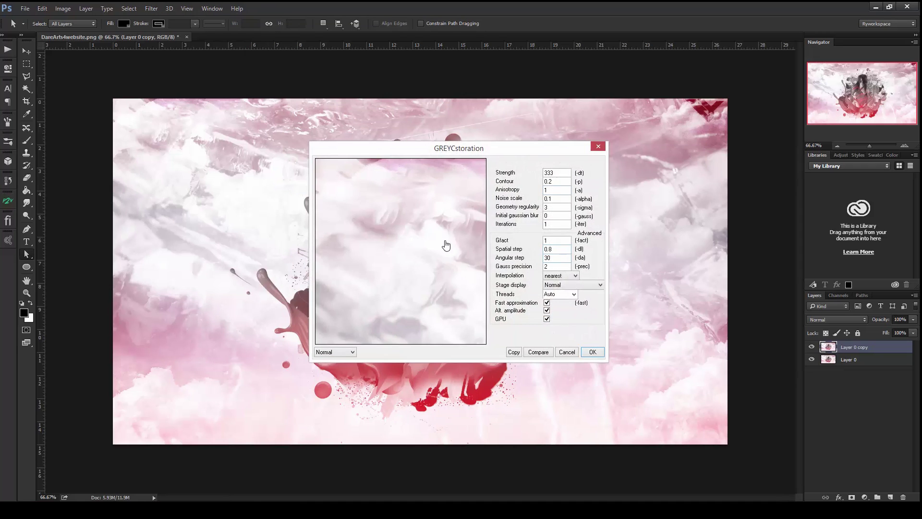
drag(445, 243, 321, 259)
drag(365, 295, 367, 219)
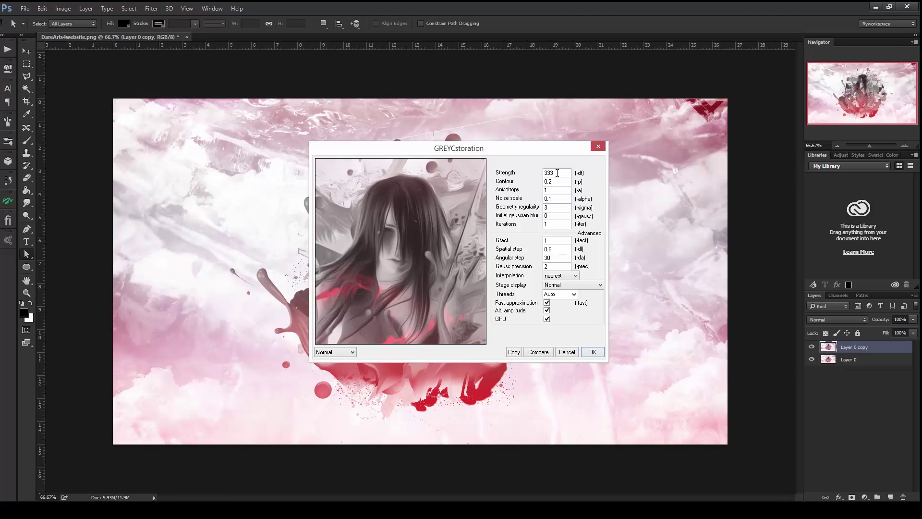
double_click(552, 172)
key(Tab)
key(Tab)
key(Tab)
key(Tab)
click(555, 226)
Try Strength 111, then settle on Strength 333 and apply GREYCstoration to the copy layer
double_click(557, 172)
text(111)
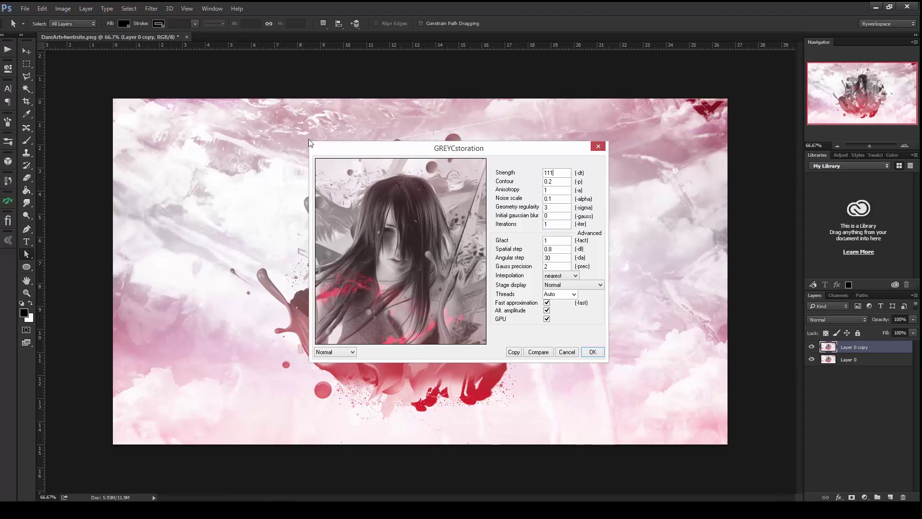
double_click(555, 172)
mouse_move(408, 229)
mouse_down()
mouse_move(428, 236)
mouse_move(420, 290)
mouse_up()
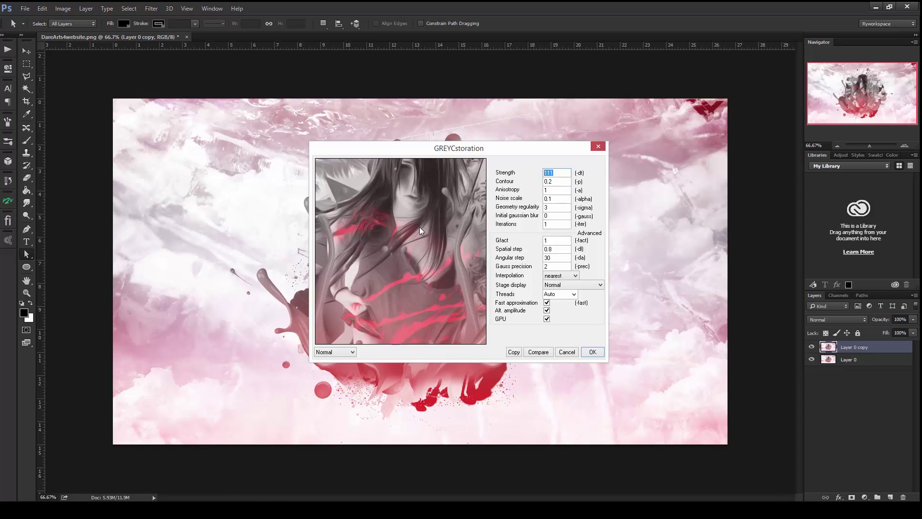
drag(419, 231, 425, 280)
text(33)
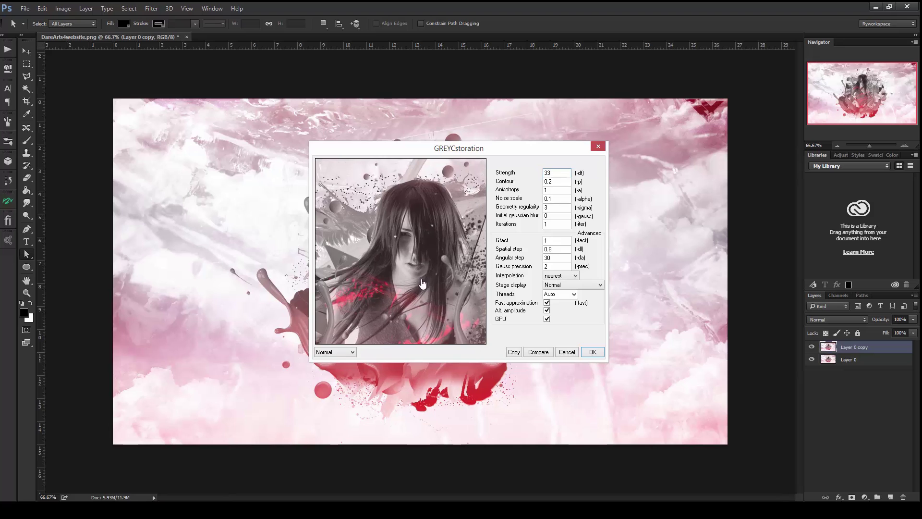
text(3)
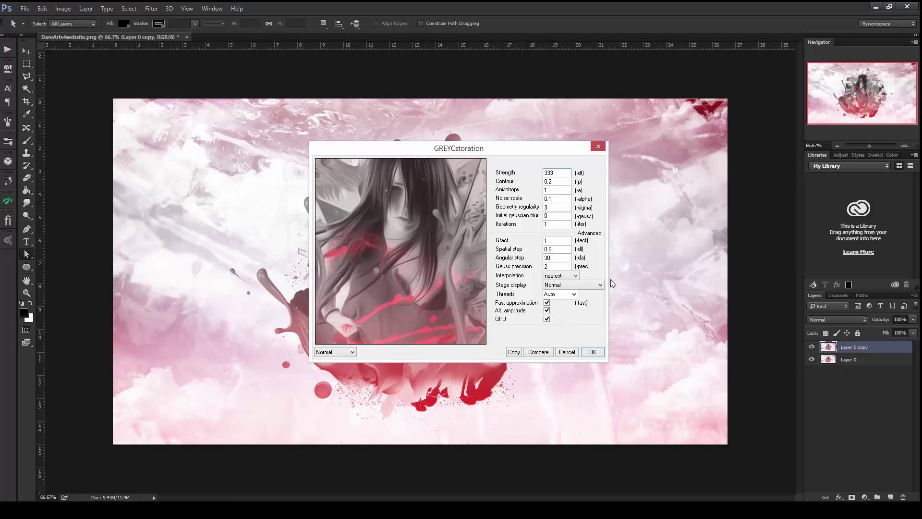
click(593, 353)
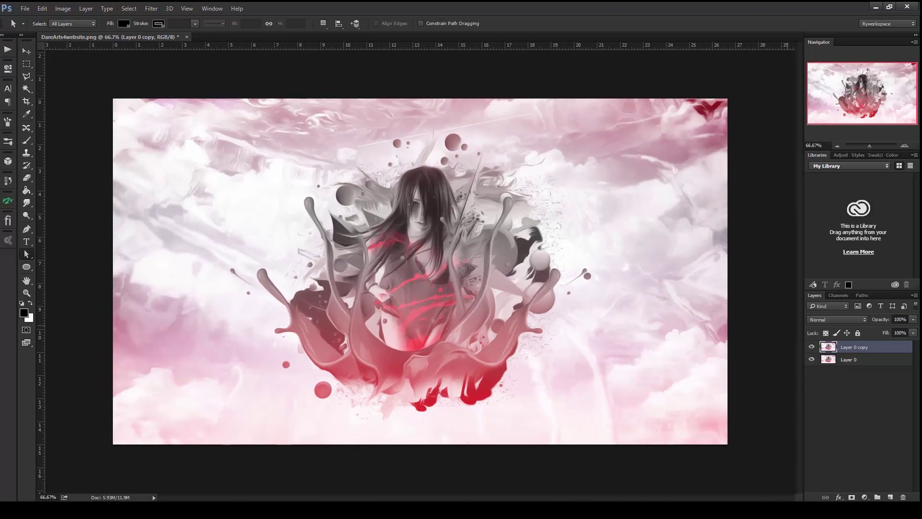
Duplicate the layer as Layer 0 copy 2 and apply GREYCstoration to it at strength 11
click(866, 361)
key(ctrl+j)
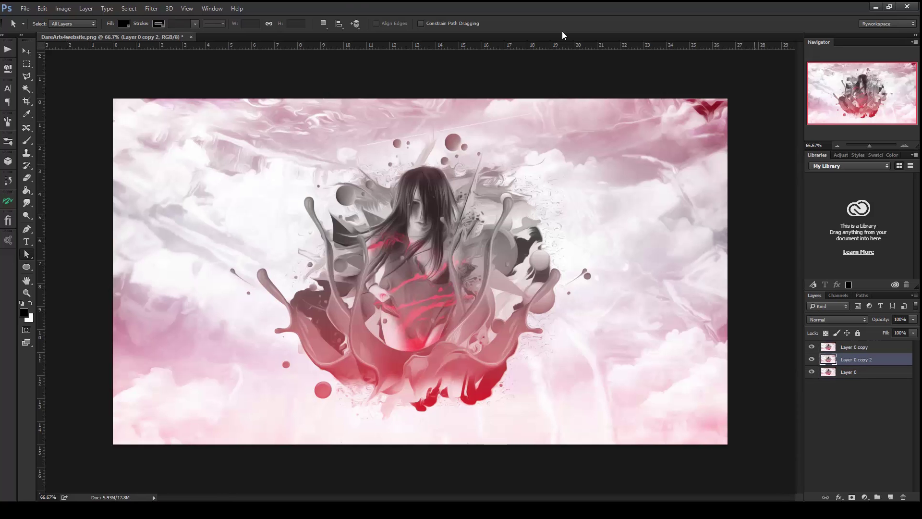
click(151, 8)
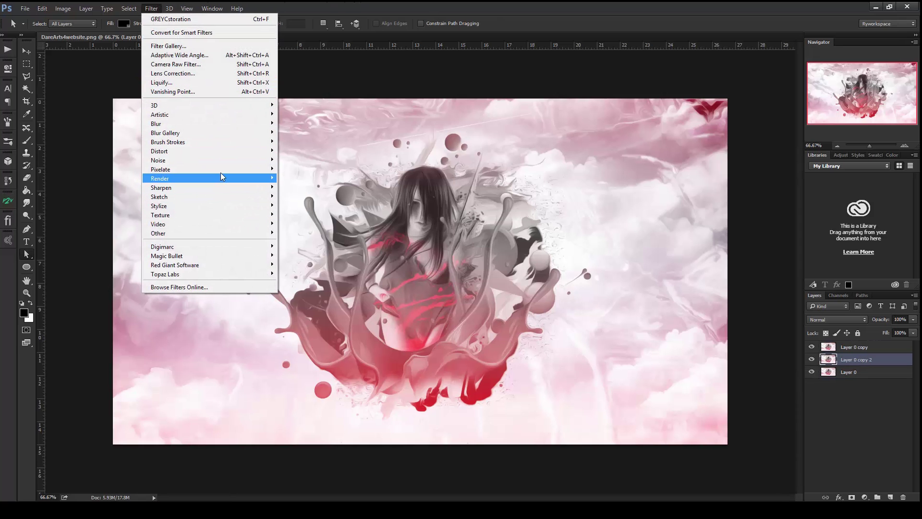
click(298, 183)
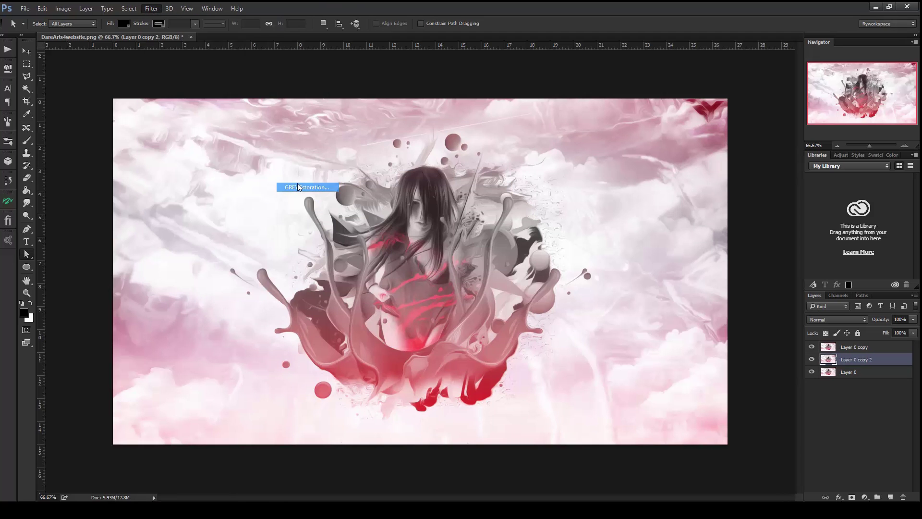
text(111)
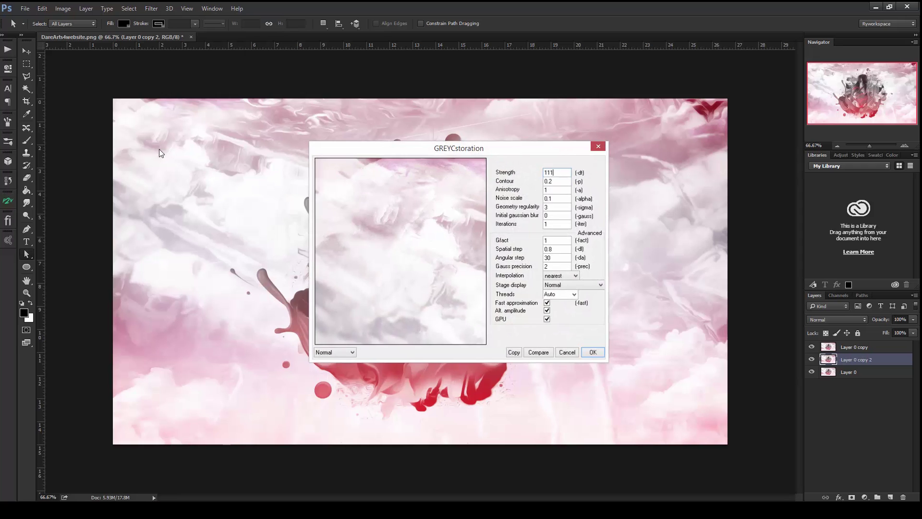
key(Return)
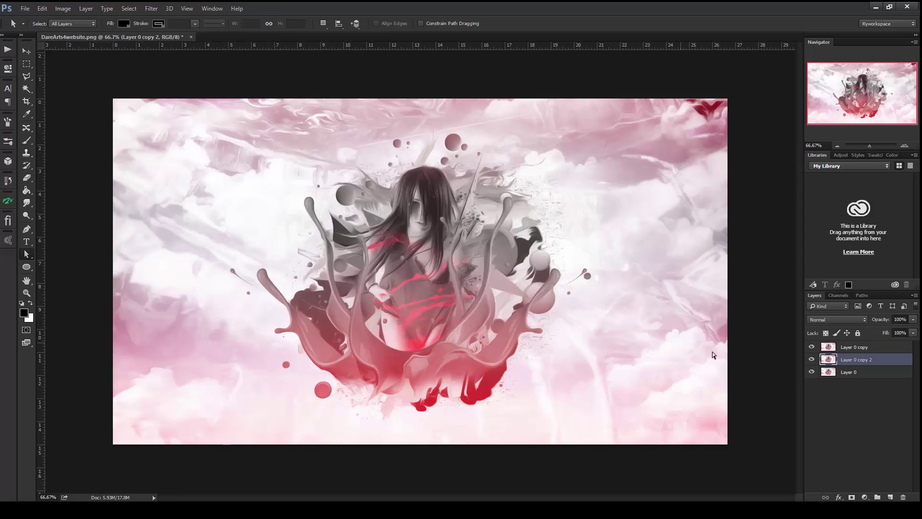
Compare the strength-11 copy, strength-333 copy and original by toggling visibility and zooming to 100%
click(812, 348)
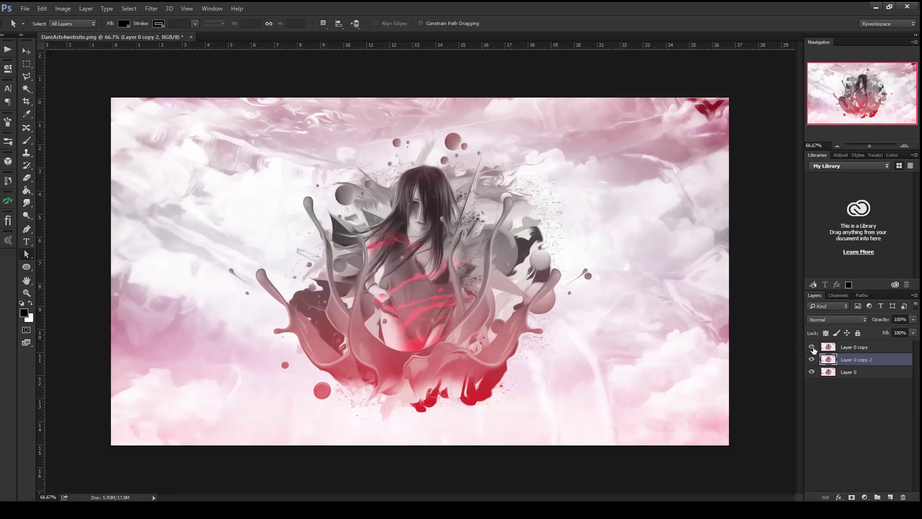
key(ctrl+plus)
key(ctrl+minus)
click(812, 348)
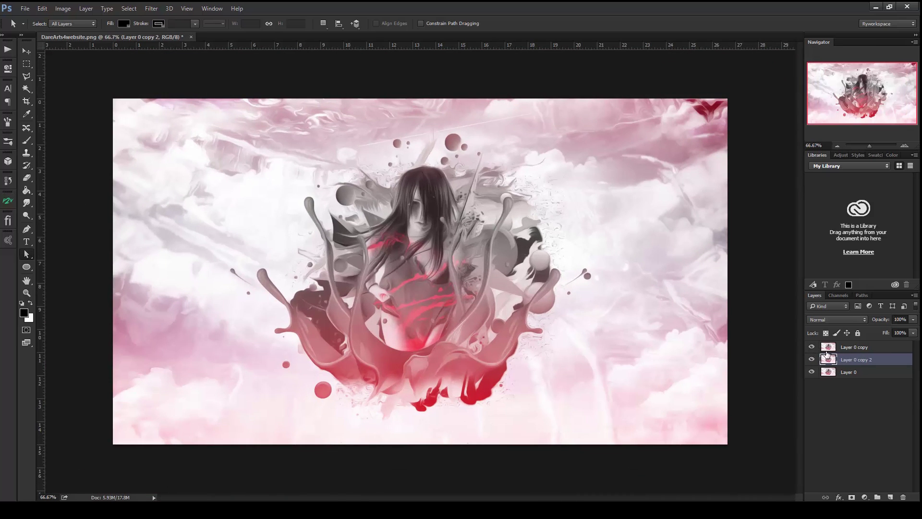
key(ctrl+plus)
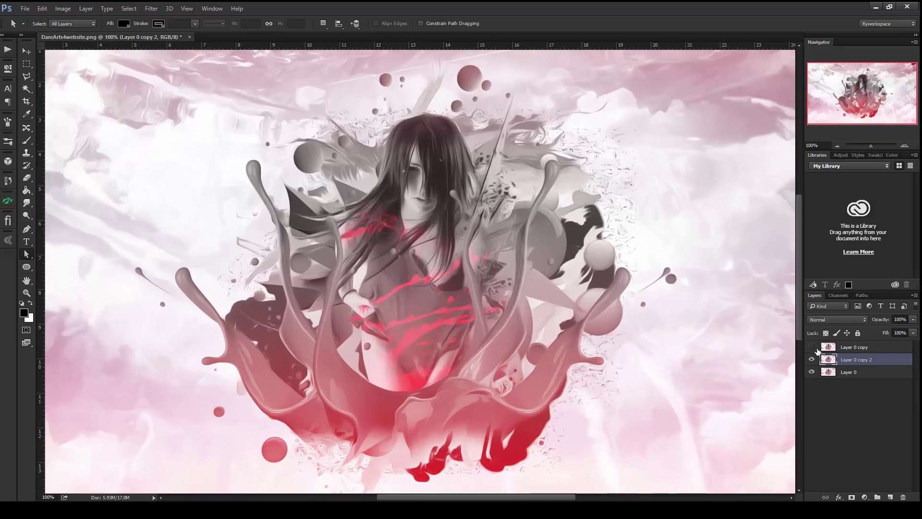
scroll(793, 345, up, 1)
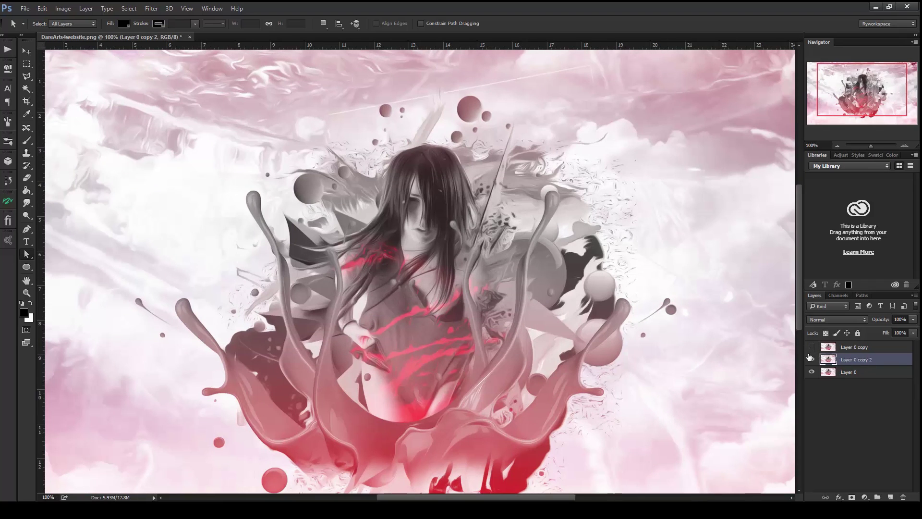
click(812, 347)
click(812, 346)
click(812, 359)
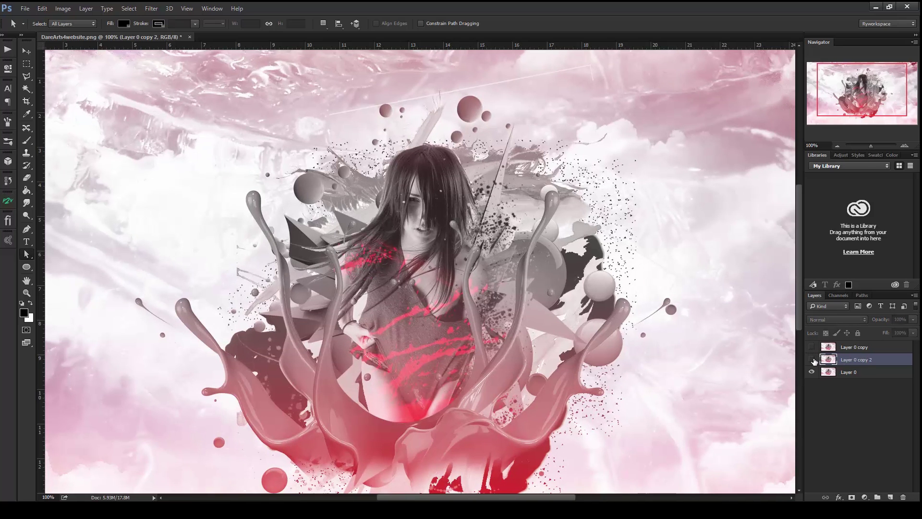
click(812, 359)
click(813, 360)
click(811, 347)
key(ctrl+minus)
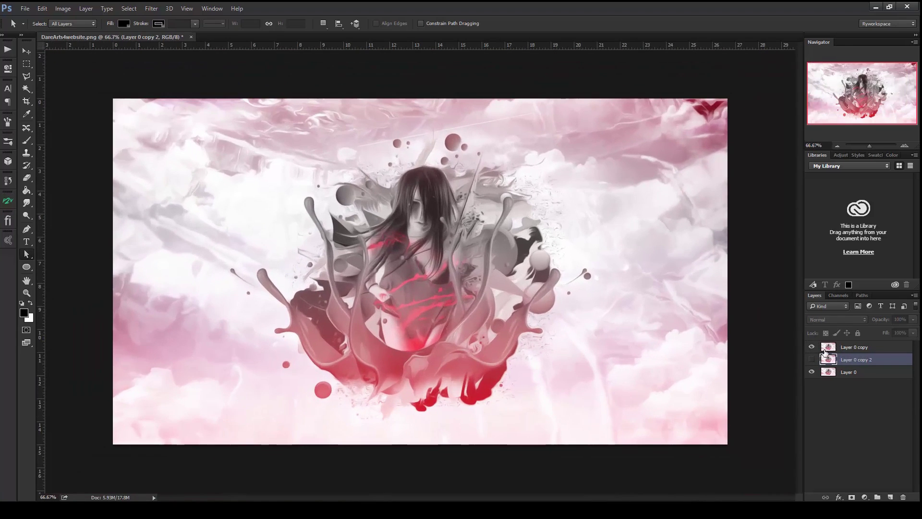
click(812, 346)
Select Layer 0 copy and Layer 0 copy 2 and delete them
click(840, 350)
key(Delete)
key(Delete)
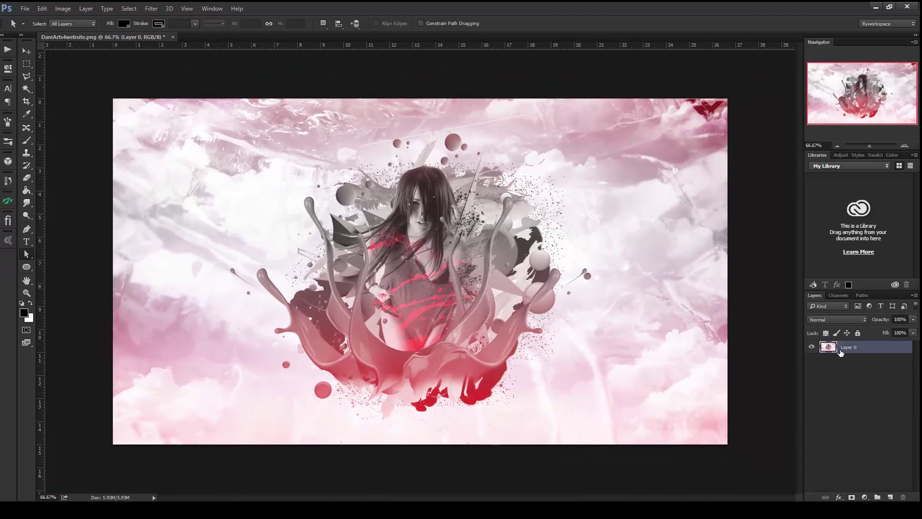